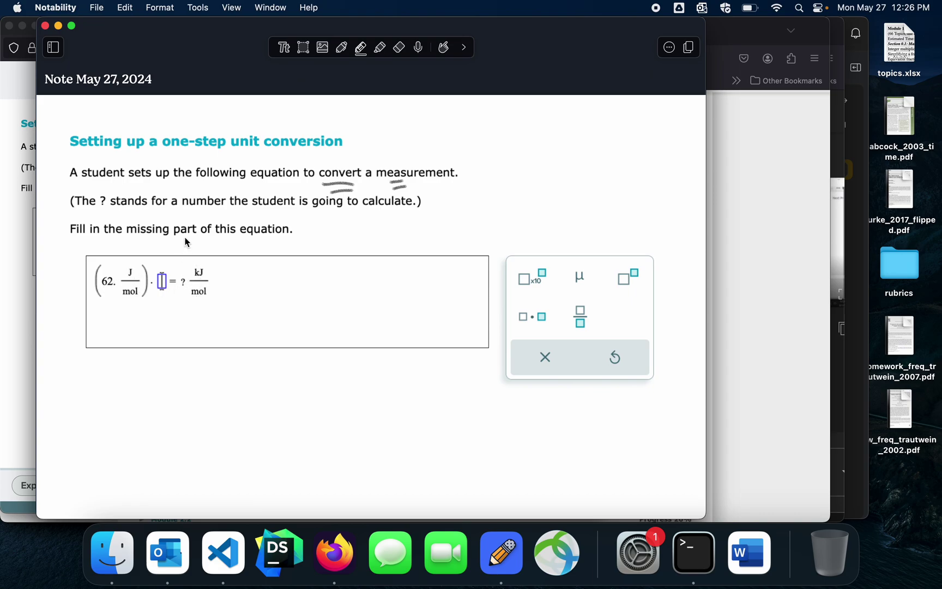
- Draw a downward arrow pointing at the equation's missing factor on the copied problem
drag(185, 239, 187, 271)
- Write 62 below the problem with the thickest black pen stroke
click(342, 49)
click(344, 50)
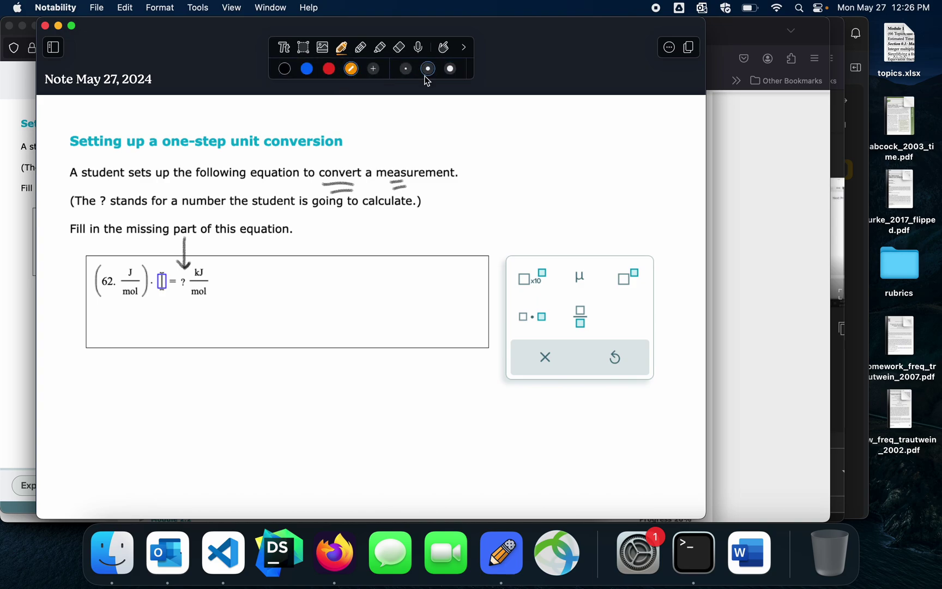
click(452, 71)
click(289, 70)
mouse_move(117, 370)
mouse_down()
mouse_move(113, 388)
mouse_move(146, 395)
mouse_up()
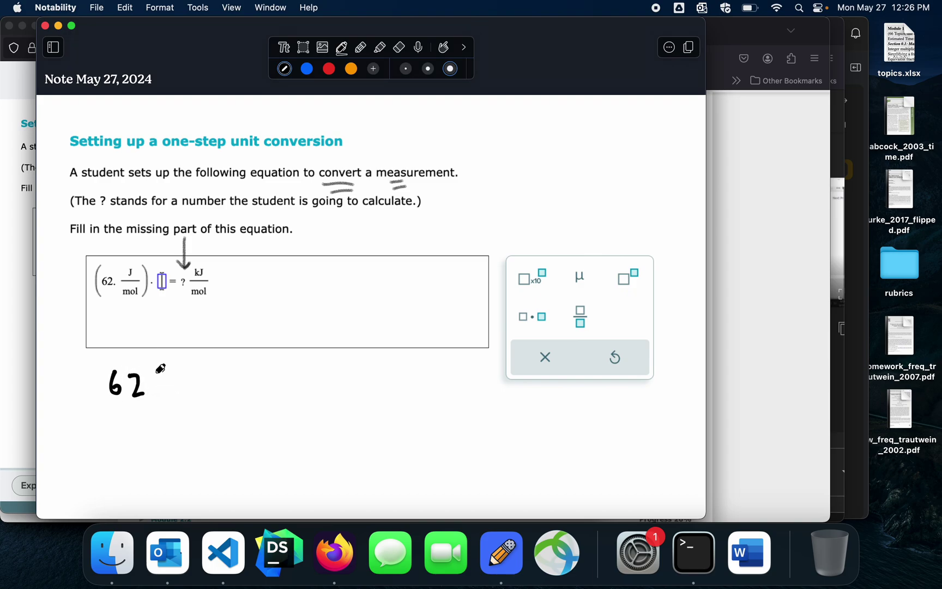
- Add red J/mol after 62 and the target kJ/mol, then draw the black T-chart line
click(329, 69)
mouse_move(164, 368)
mouse_down()
mouse_move(161, 391)
mouse_move(174, 375)
mouse_up()
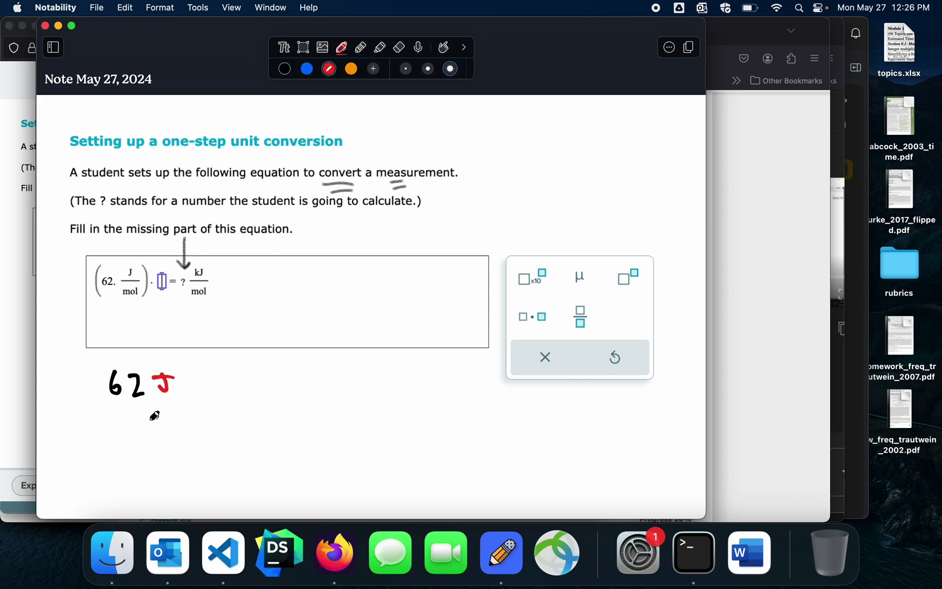
mouse_move(154, 434)
mouse_down()
mouse_move(175, 426)
mouse_move(187, 436)
mouse_up()
mouse_move(413, 376)
mouse_down()
mouse_move(412, 402)
mouse_move(434, 403)
mouse_move(442, 384)
mouse_up()
drag(403, 416, 439, 414)
mouse_move(403, 443)
mouse_down()
mouse_move(436, 432)
mouse_move(442, 447)
mouse_up()
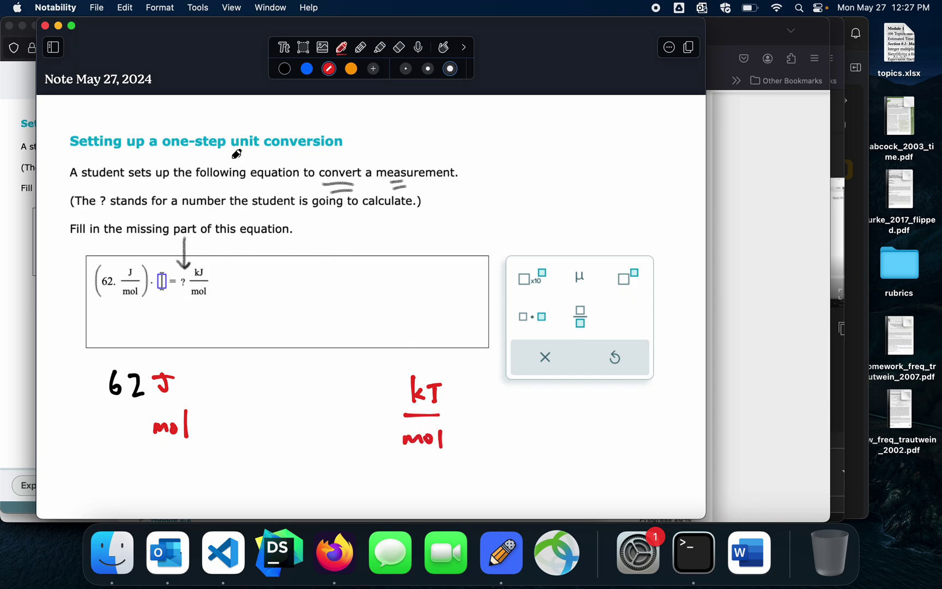
click(284, 69)
drag(95, 417, 307, 407)
- Draw the T-chart divider, write 1 under 62, and circle the given value and both mol units
drag(205, 446, 206, 376)
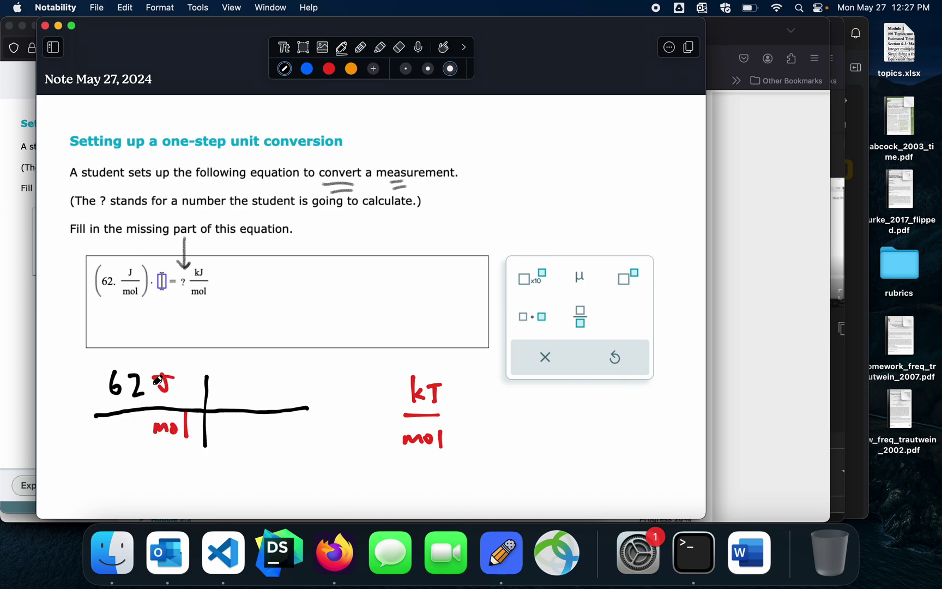
drag(128, 432, 126, 444)
mouse_move(134, 250)
mouse_down()
mouse_move(137, 308)
mouse_move(94, 279)
mouse_move(130, 255)
mouse_up()
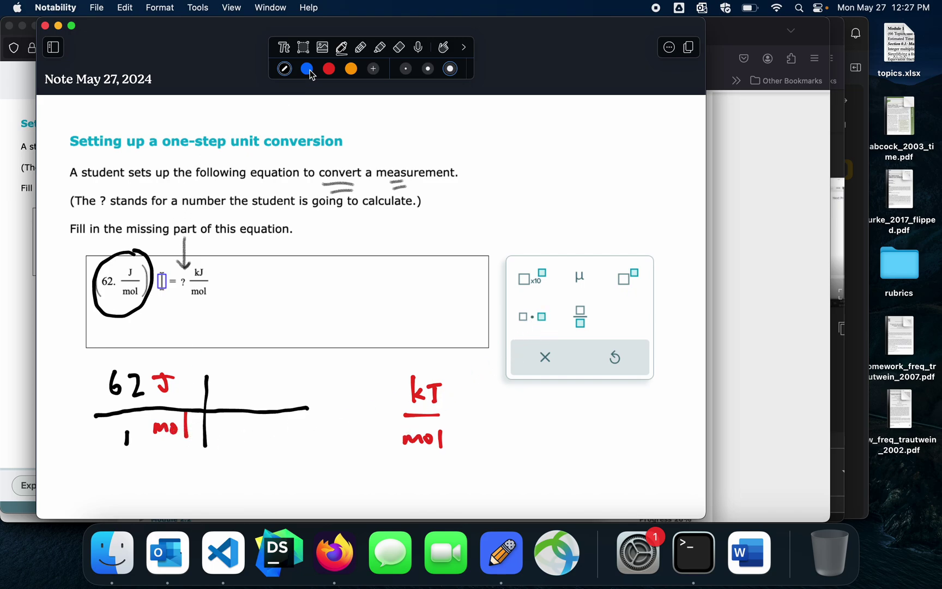
click(363, 52)
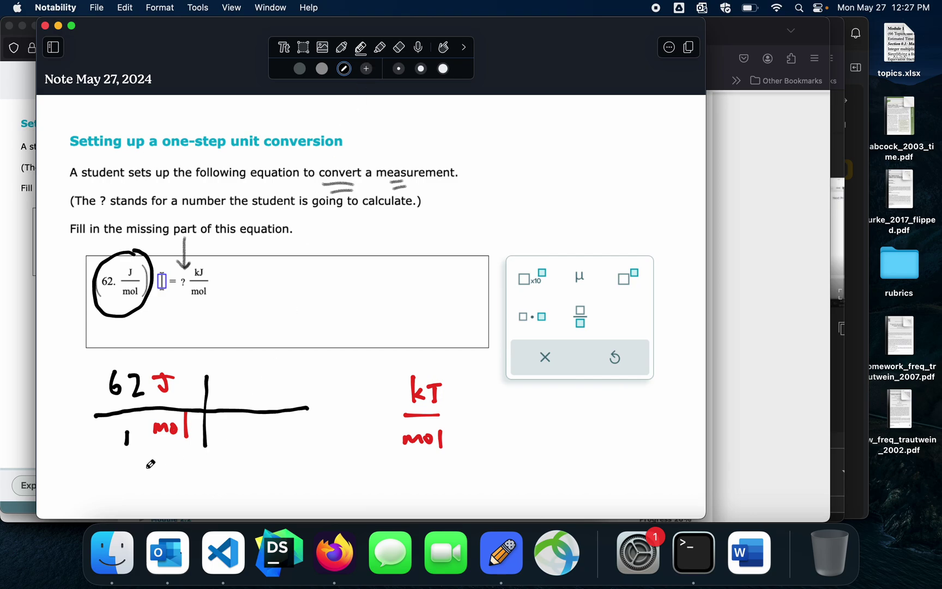
drag(186, 443, 202, 425)
mouse_move(444, 461)
mouse_down()
mouse_move(415, 431)
mouse_move(447, 449)
mouse_up()
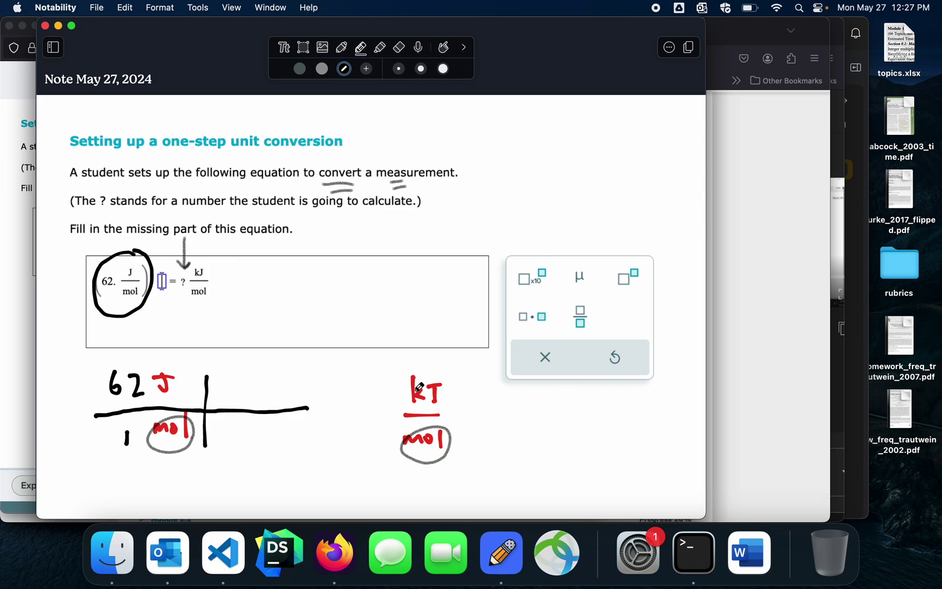
- Write the red conversion factor kJ over J in the right column of the T-chart
click(343, 50)
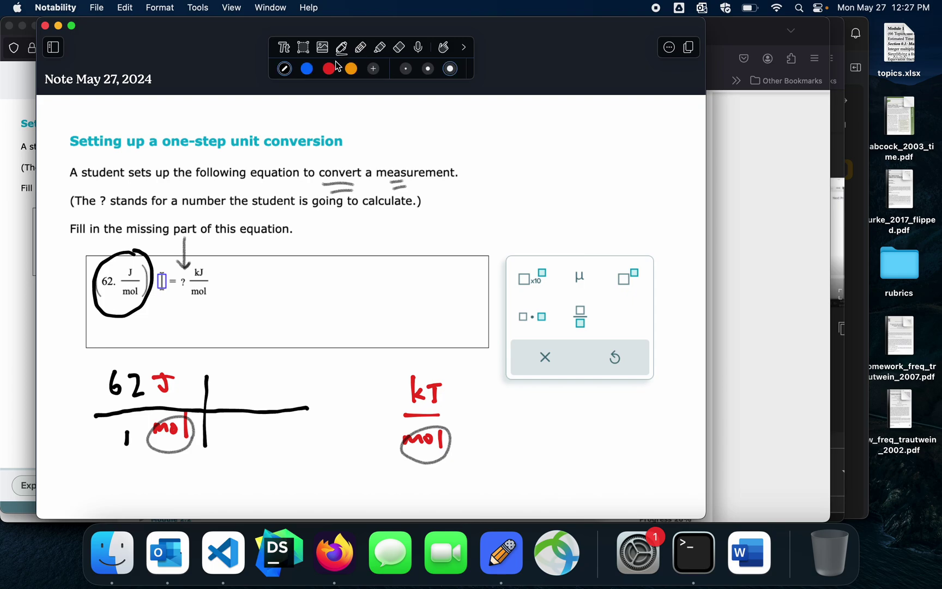
click(330, 69)
mouse_move(264, 423)
mouse_down()
mouse_move(254, 431)
mouse_move(273, 421)
mouse_up()
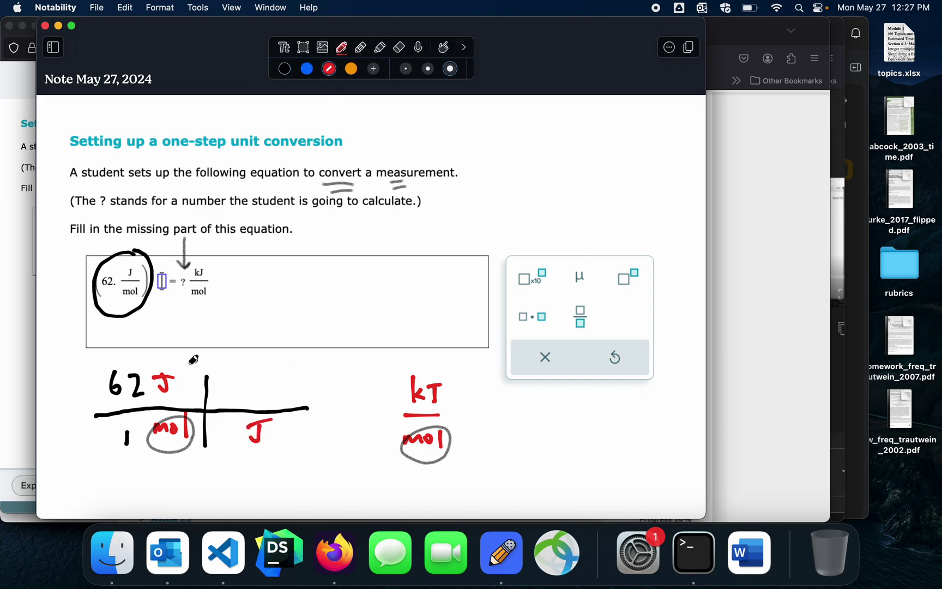
drag(252, 382, 252, 403)
drag(260, 384, 266, 401)
drag(264, 384, 283, 381)
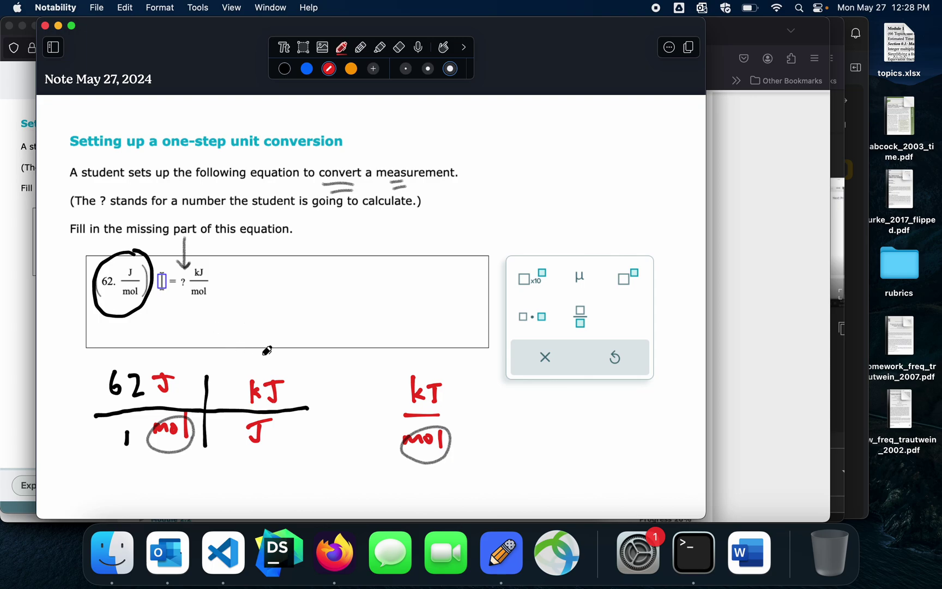
- Hide Notability to show the ALEKS one-step unit conversion problem in Firefox
key(super+h)
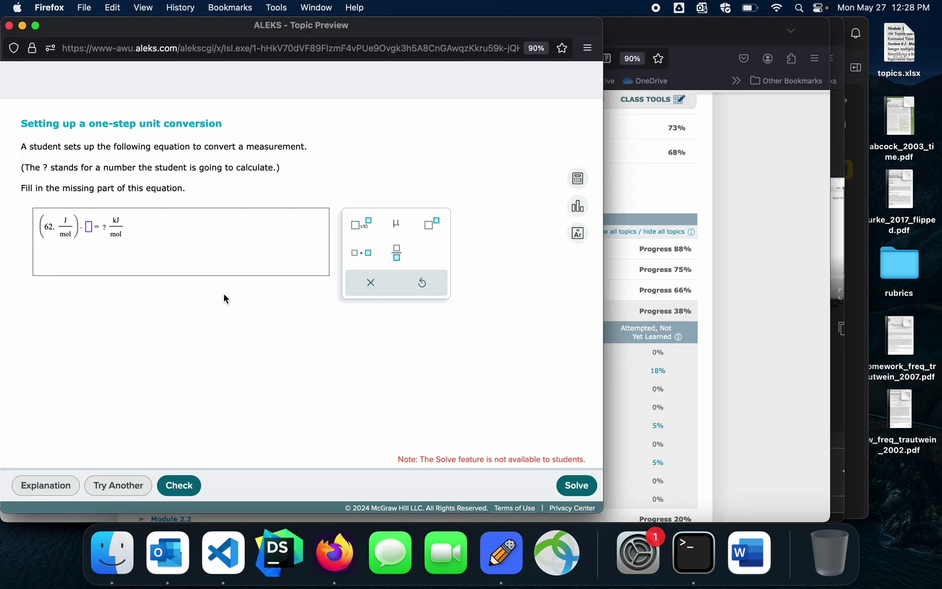
- Compare the notes with ALEKS, then open and reposition the ALEKS Data reference panel
key(super+Tab)
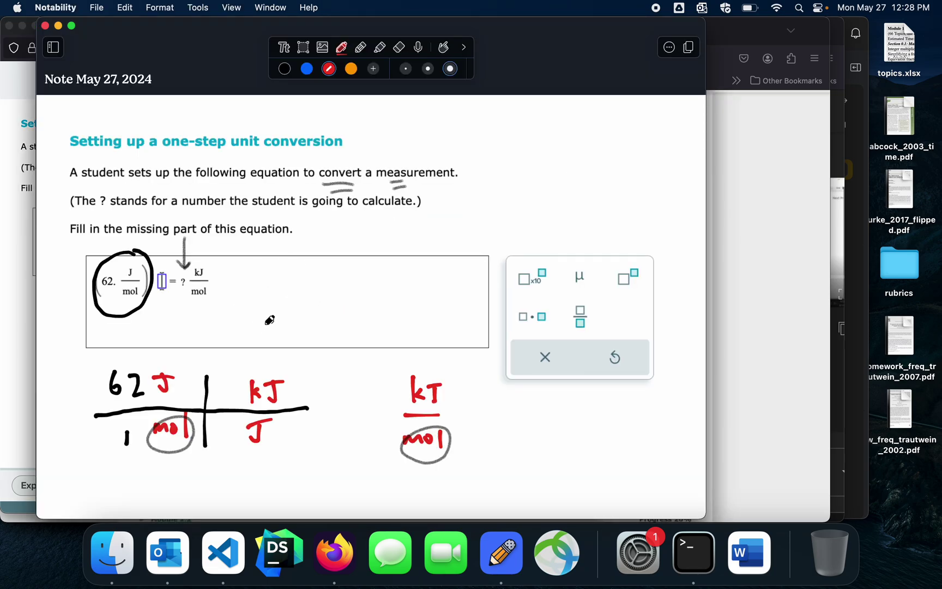
key(super+Tab)
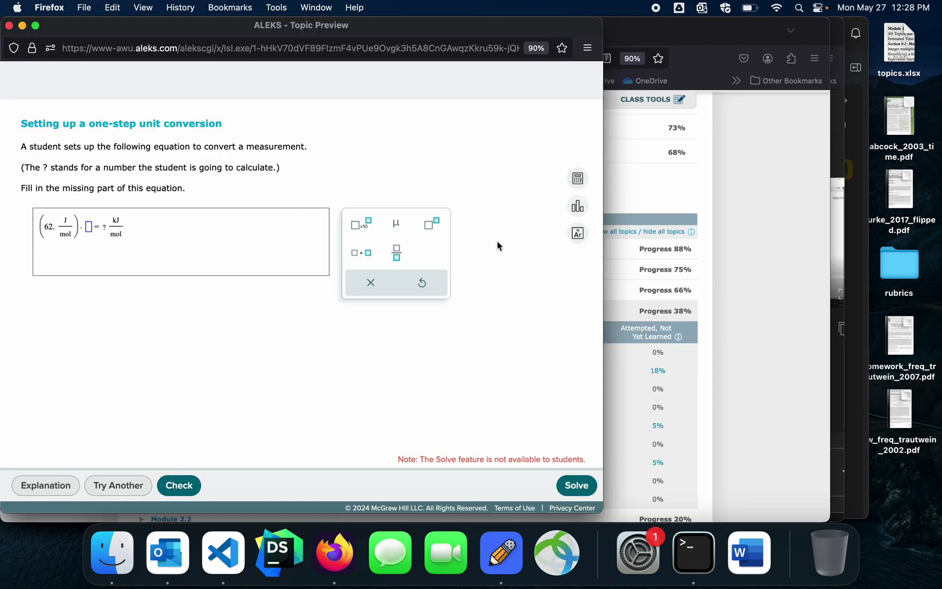
key(super+Tab)
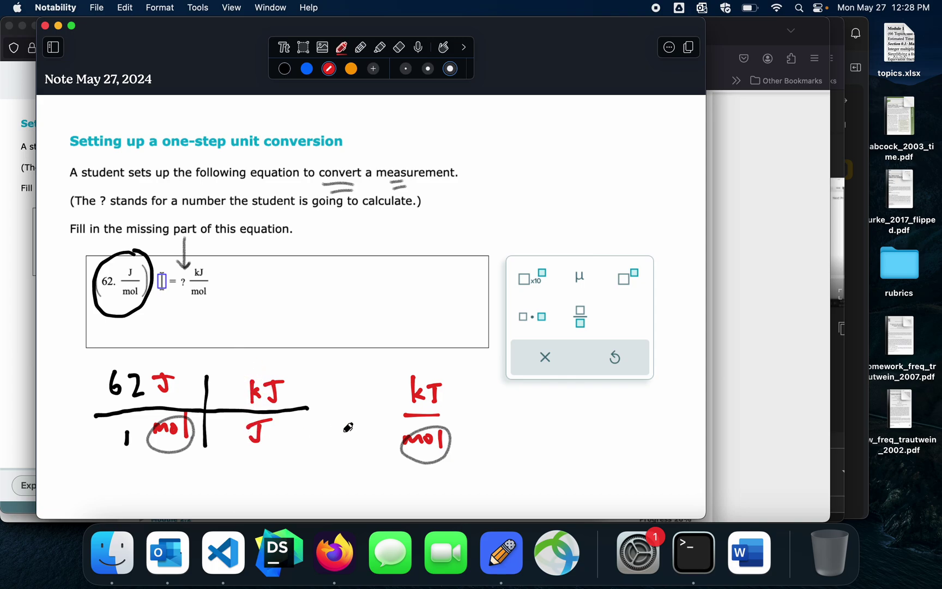
key(super+Tab)
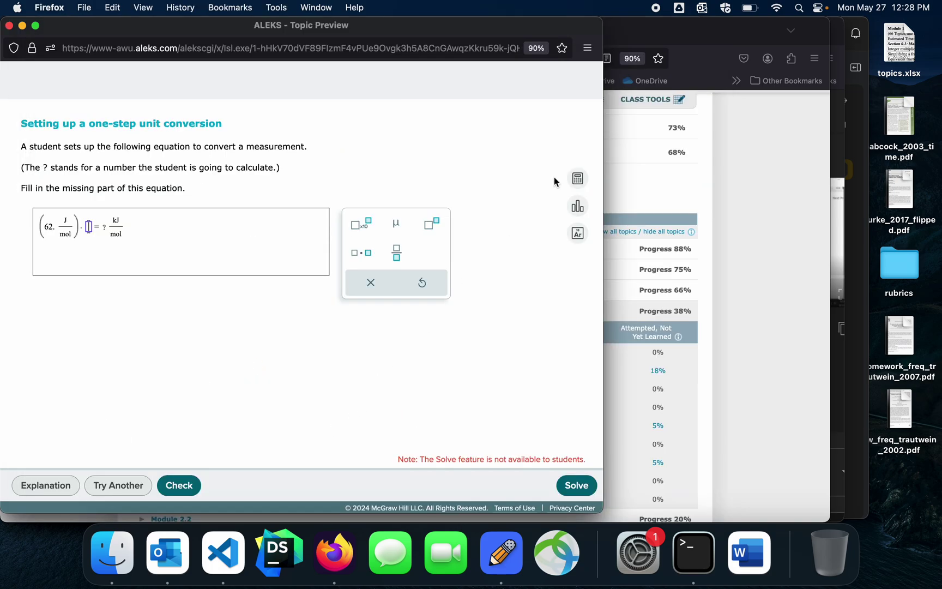
click(577, 207)
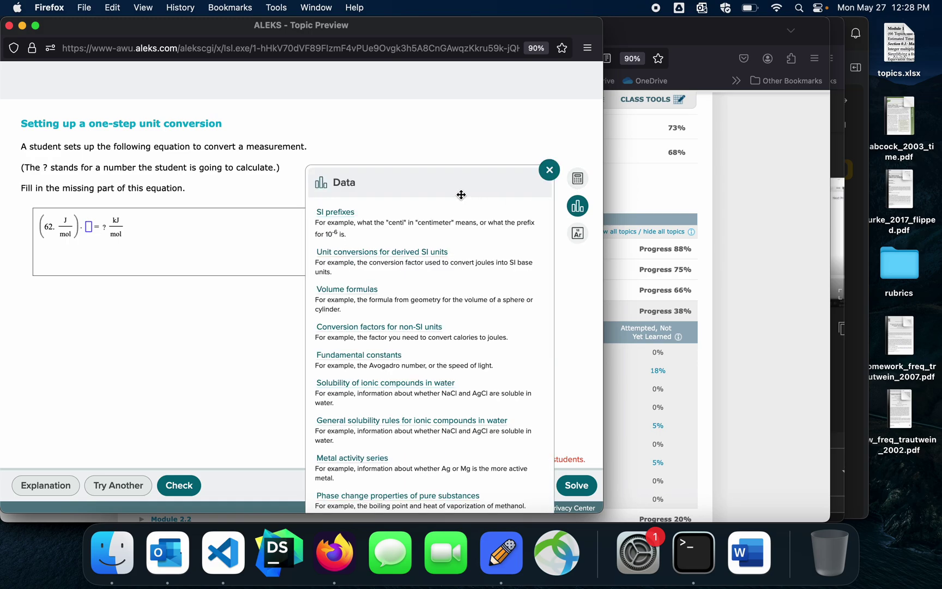
drag(462, 194, 454, 93)
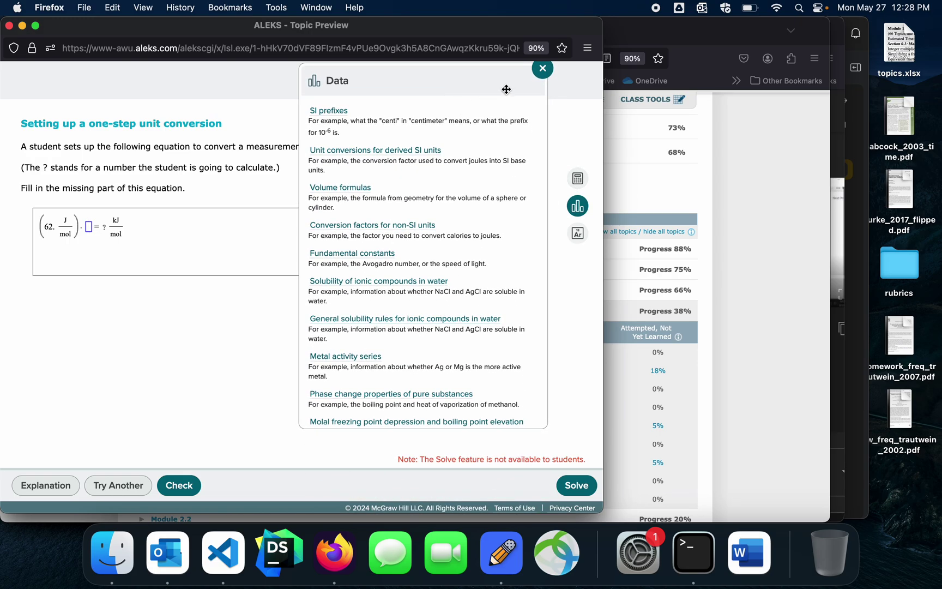
click(543, 69)
click(577, 206)
- Look up the kilo prefix in the SI prefixes table, then close the table and Data panel
click(339, 112)
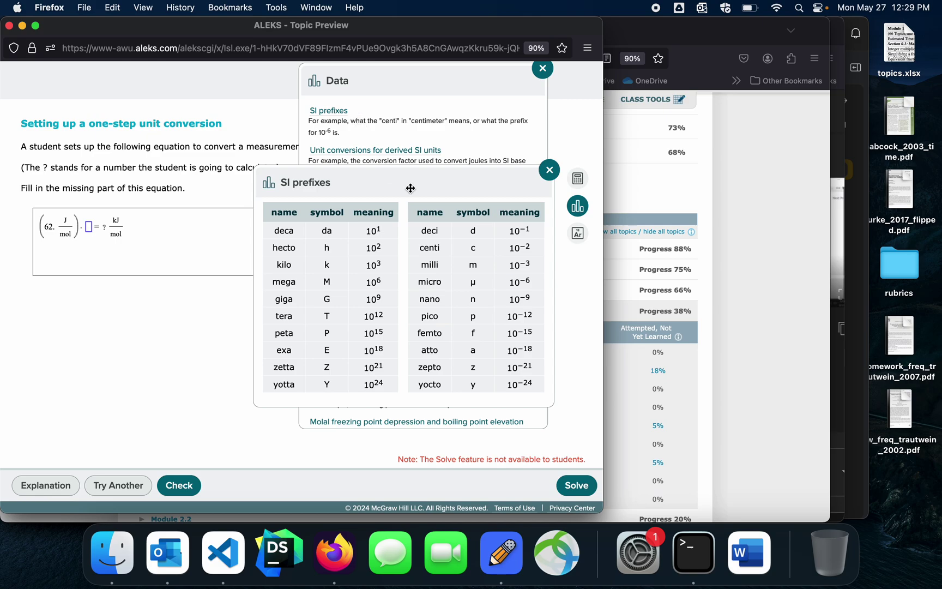
drag(423, 186, 398, 134)
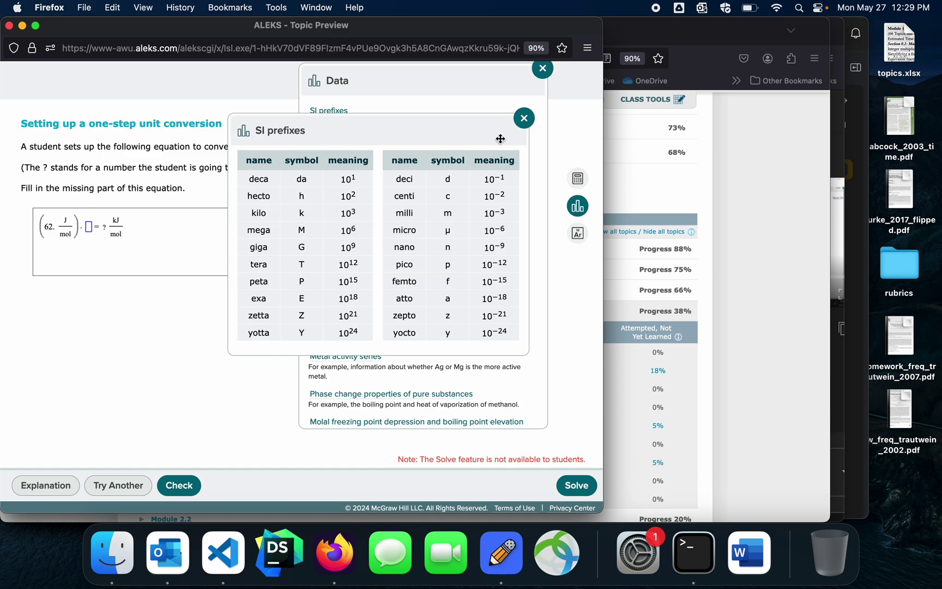
click(524, 118)
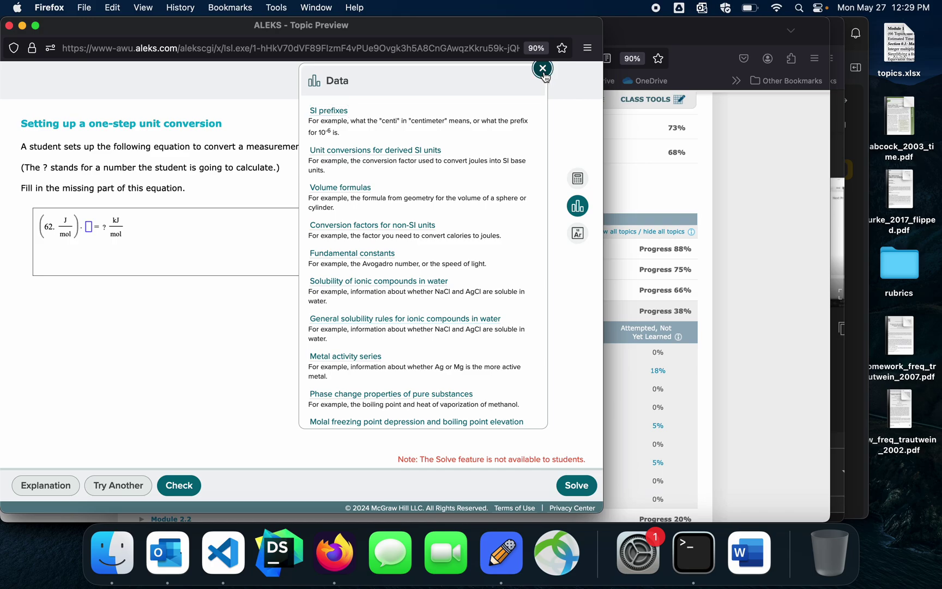
click(543, 69)
- Write the factor as 1 kJ over 10³ J in black, replacing a mistaken red 10
key(super+Tab)
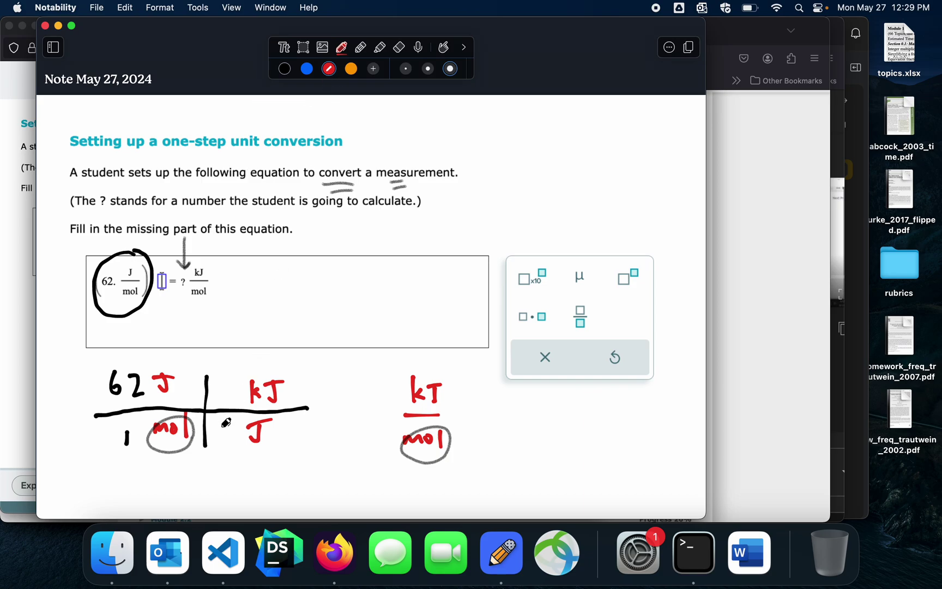
mouse_move(222, 429)
mouse_down()
mouse_move(220, 444)
mouse_move(234, 432)
mouse_up()
key(super+z)
key(super+z)
click(285, 69)
mouse_move(222, 428)
mouse_down()
mouse_move(220, 444)
mouse_move(239, 422)
mouse_up()
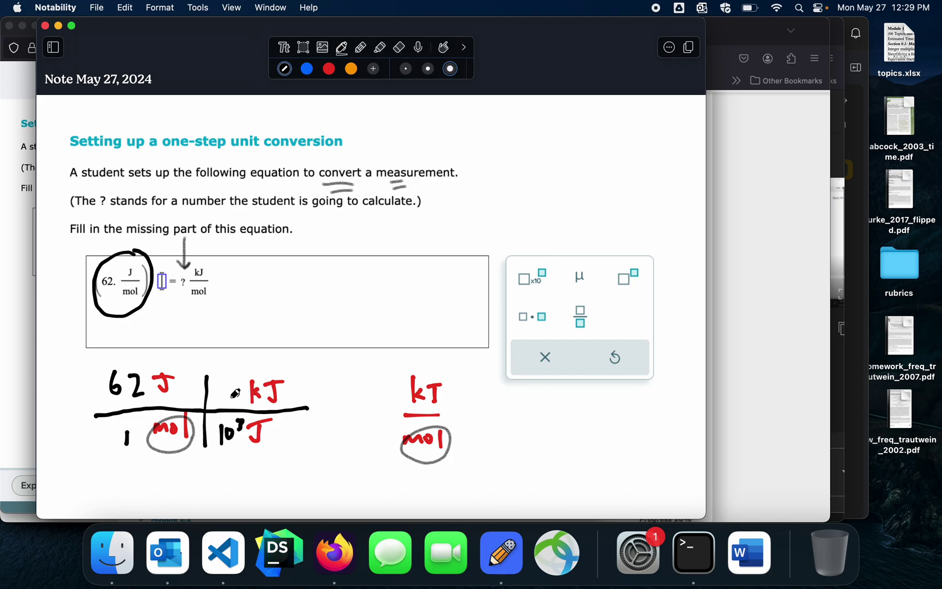
drag(236, 382, 233, 406)
drag(251, 408, 261, 403)
drag(224, 460, 237, 456)
- Add an arrow labelled 'conversion', underline 62 J/mol and kJ/mol, and add a question mark
mouse_move(259, 311)
mouse_down()
mouse_move(254, 349)
mouse_move(261, 343)
mouse_up()
drag(255, 284, 330, 300)
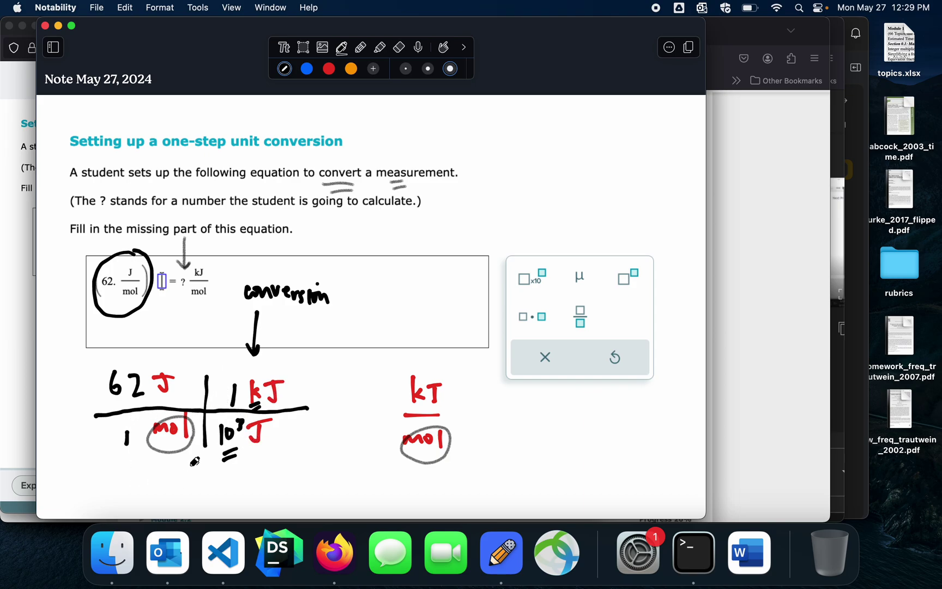
drag(192, 462, 116, 468)
mouse_move(450, 465)
mouse_down()
mouse_move(423, 481)
mouse_move(372, 478)
mouse_up()
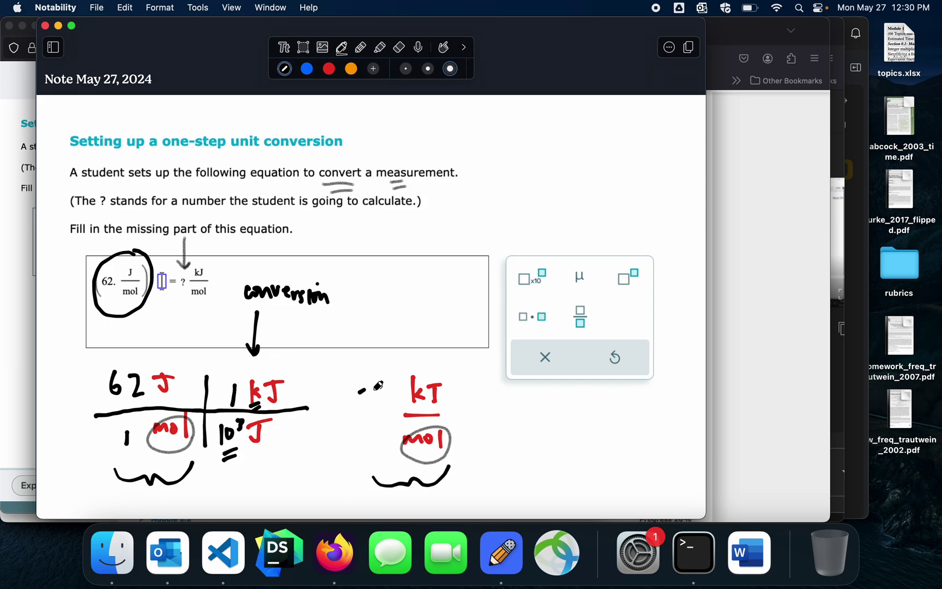
drag(359, 390, 365, 419)
click(368, 434)
- Circle the 1 kJ over 10³ J factor in red and return to ALEKS
click(330, 78)
mouse_move(219, 382)
mouse_down()
mouse_move(257, 347)
mouse_move(304, 424)
mouse_move(212, 434)
mouse_move(224, 359)
mouse_up()
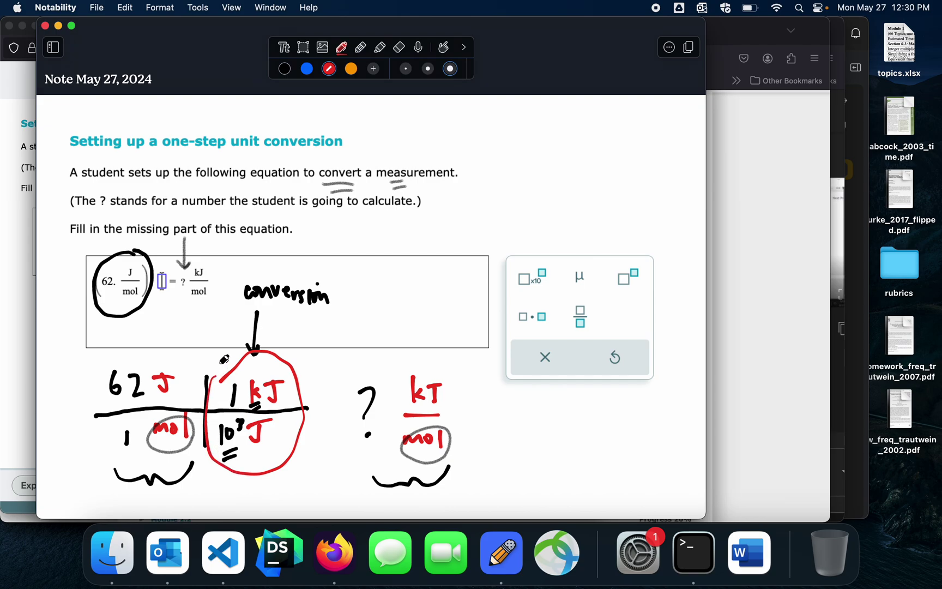
key(cmd+h)
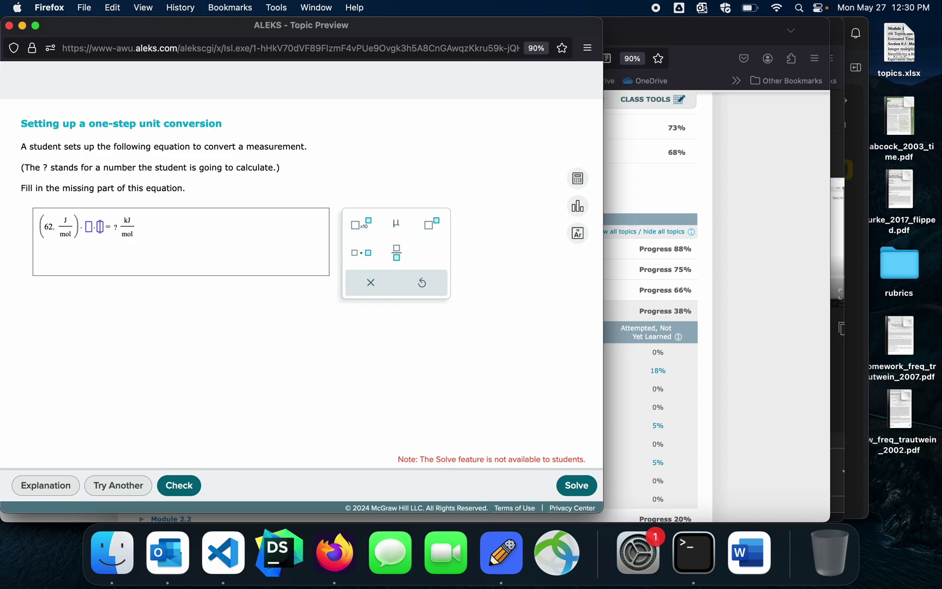
- Enter 1 kJ over 10³ J as a fraction in the equation's missing factor
text(()
click(396, 252)
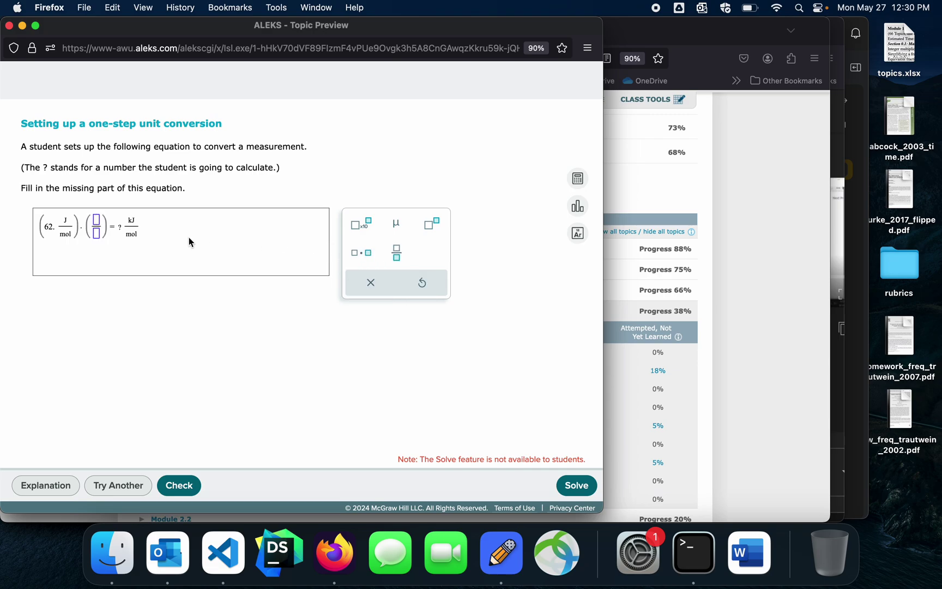
text(1 kJ)
text(10)
click(436, 229)
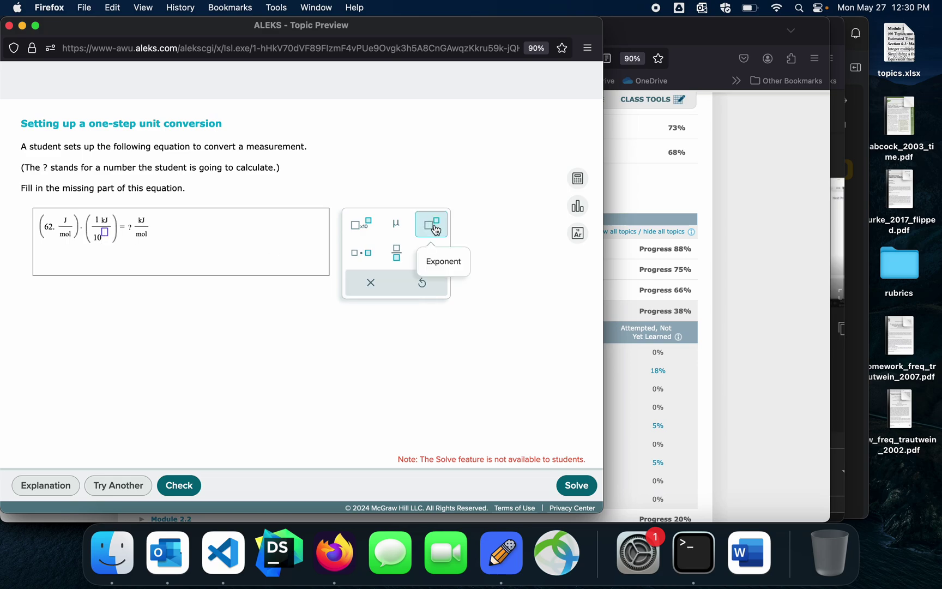
text(3 )
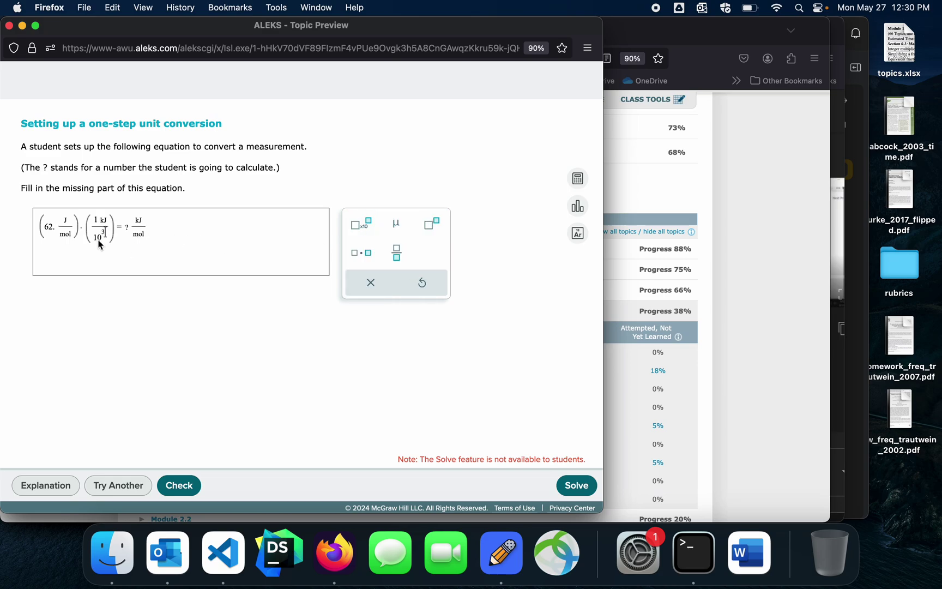
text(J)
key(BackSpace)
text(J)
key(BackSpace)
text(J)
- Compare against the notes, submit the answer to be marked Correct, and reopen the notes
key(super+Tab)
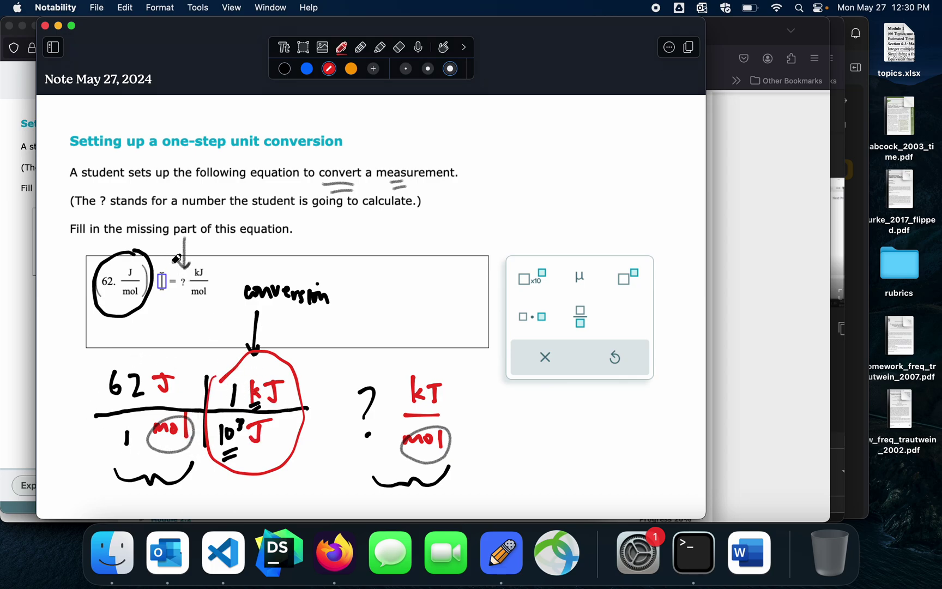
key(super+h)
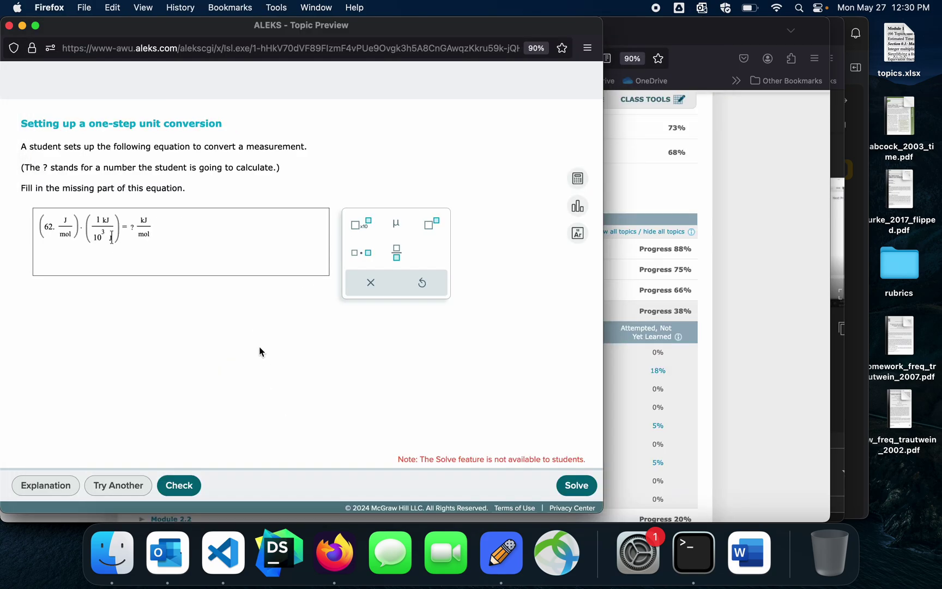
click(186, 489)
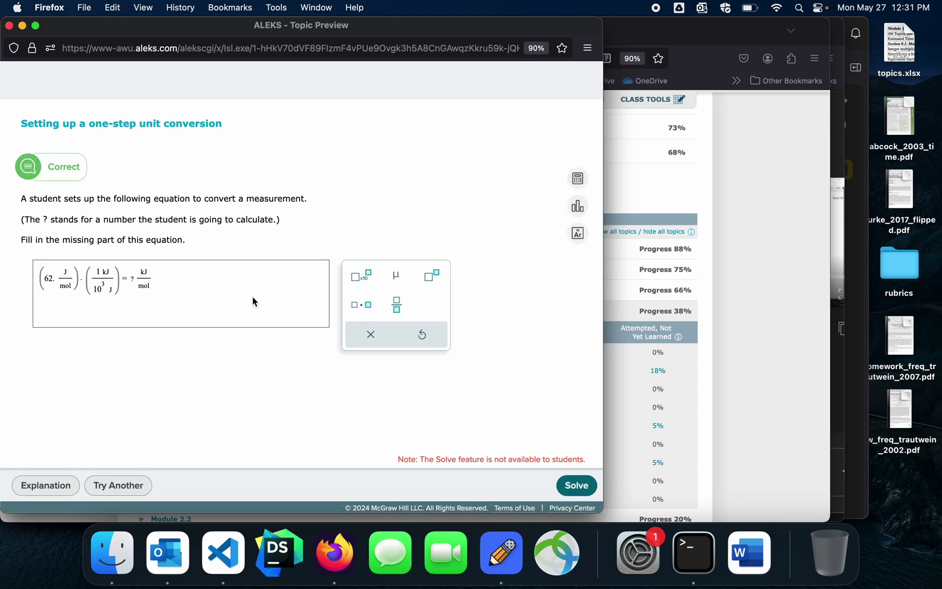
key(super+Tab)
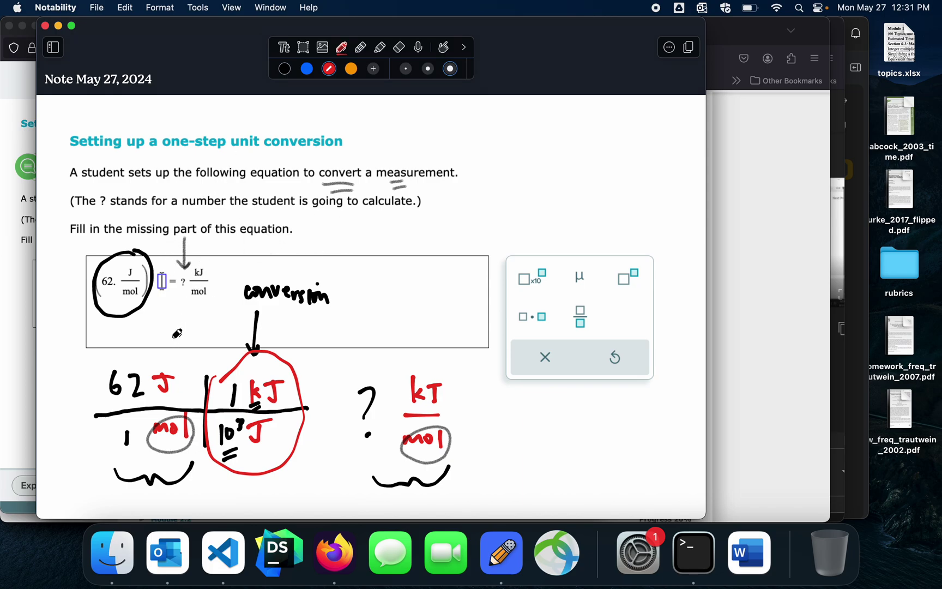
- Cross out the J beside 62 and under 10³ in red, and highlight both kJ units
drag(153, 397, 186, 364)
drag(246, 450, 244, 456)
drag(283, 410, 243, 457)
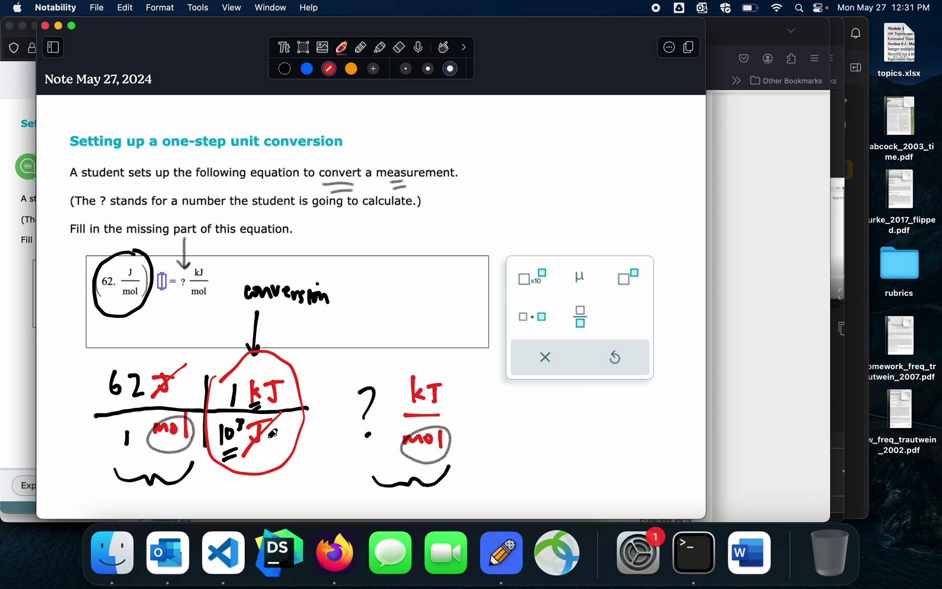
click(361, 48)
mouse_move(284, 382)
mouse_down()
mouse_move(272, 409)
mouse_move(286, 398)
mouse_up()
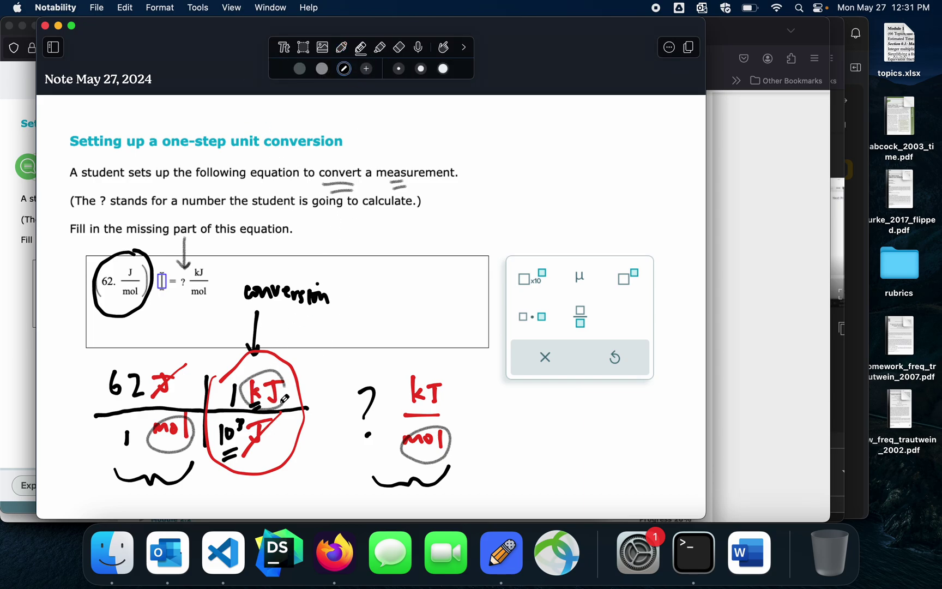
mouse_move(437, 398)
mouse_down()
mouse_move(403, 385)
mouse_move(436, 399)
mouse_up()
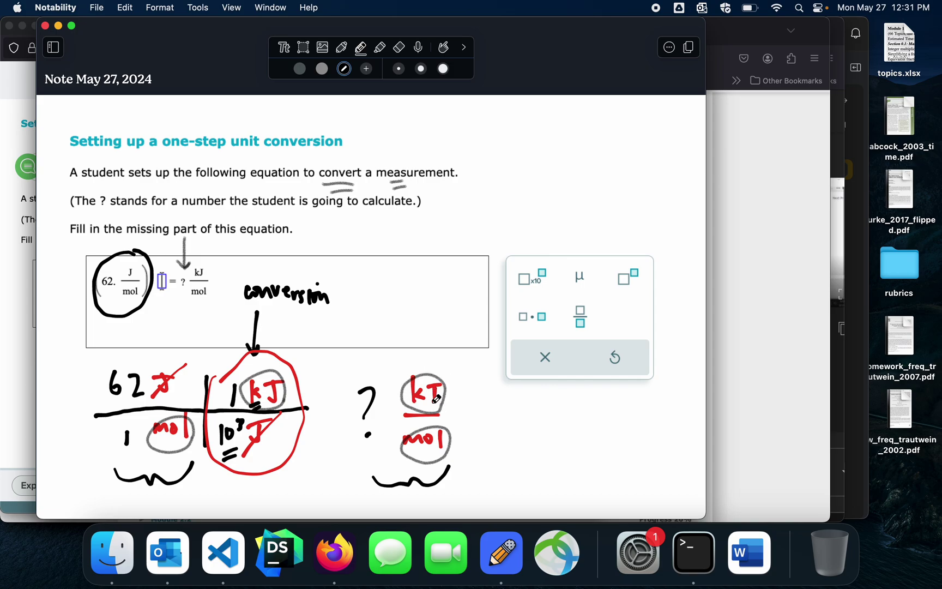